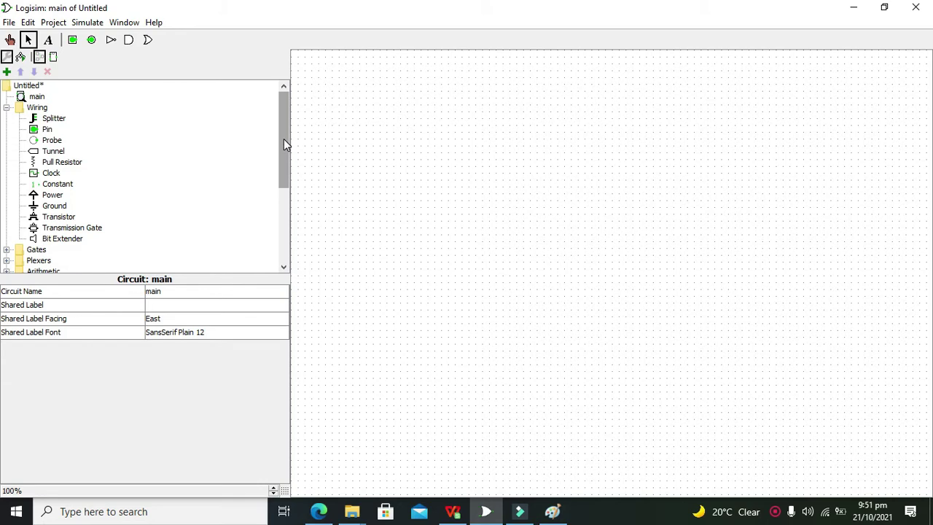
- Drag a D Flip-Flop from the Memory library onto the main circuit canvas
left_click_drag(285, 144, 283, 221)
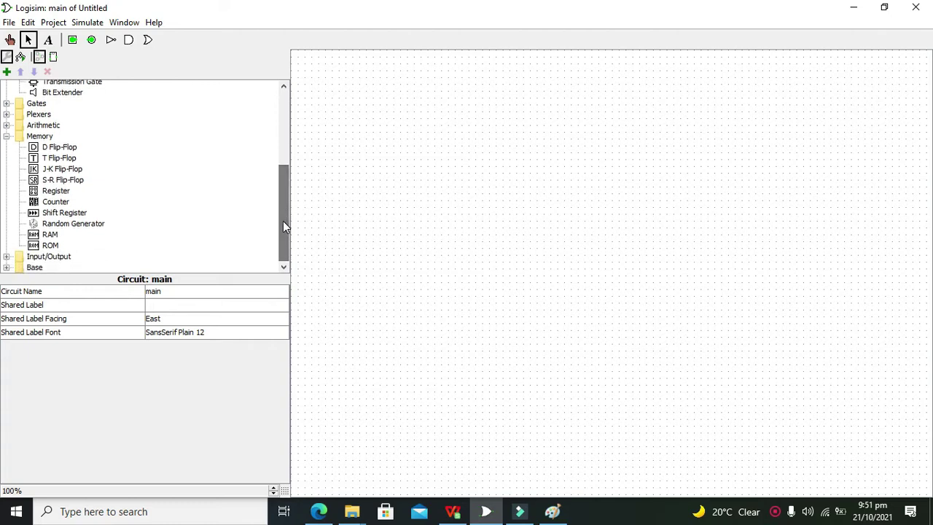
left_click(70, 149)
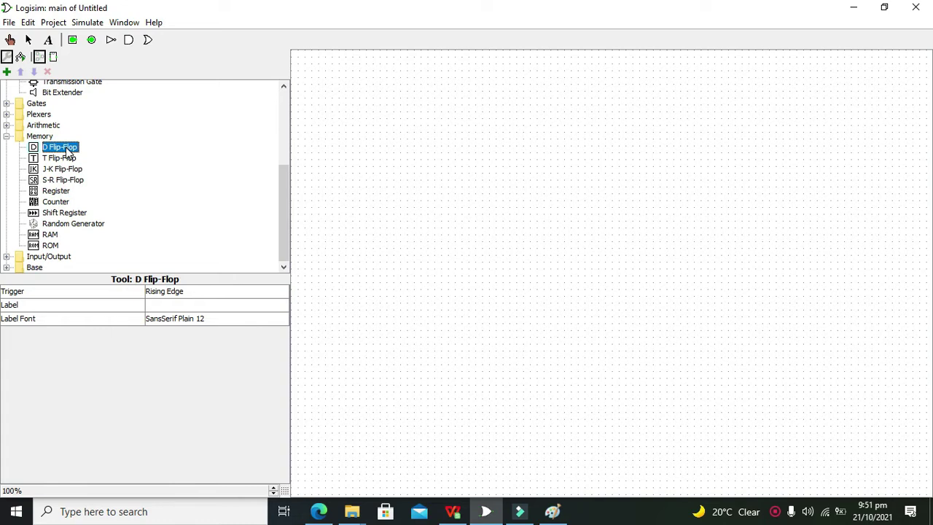
left_click_drag(50, 151, 576, 240)
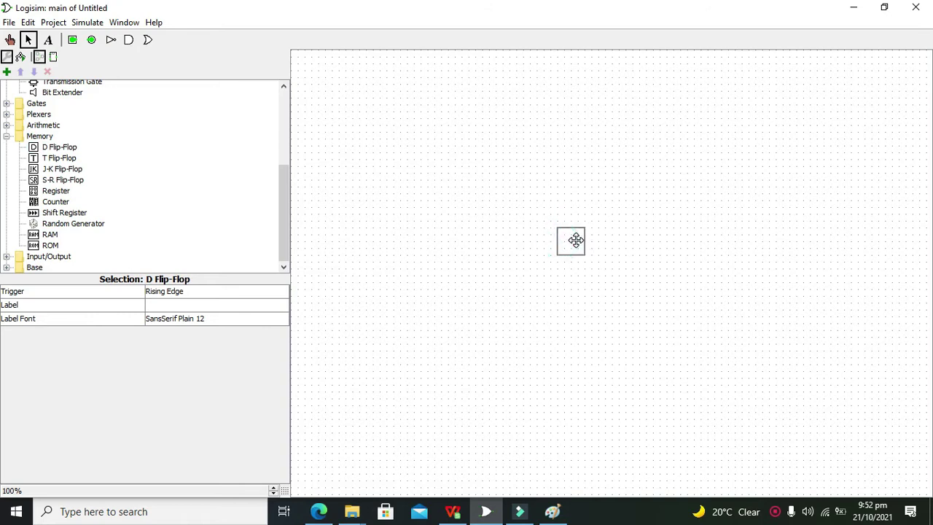
- Nudge the D flip-flop slightly up and right into its final spot near the canvas middle
left_click(636, 295)
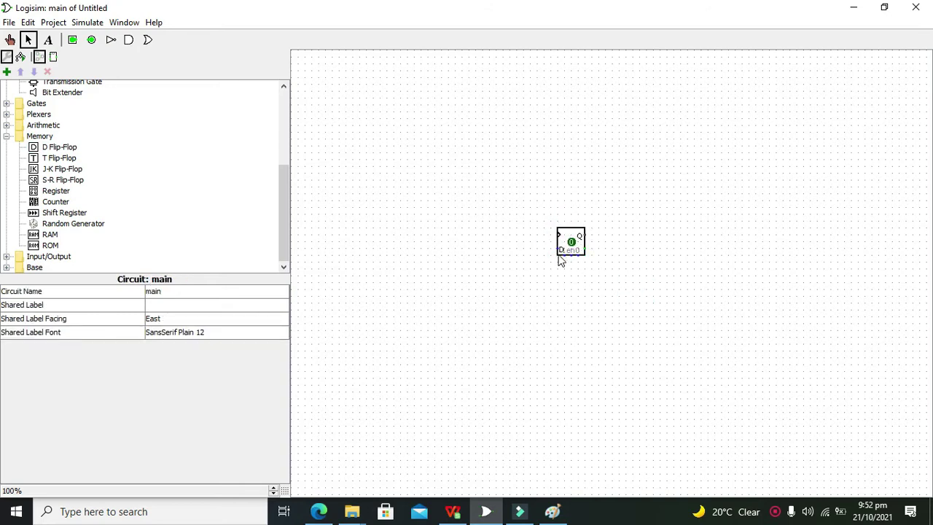
left_click(559, 256)
left_click(588, 263)
mouse_move(578, 240)
left_mouse_down()
mouse_move(587, 233)
mouse_move(588, 251)
left_mouse_up()
left_click(678, 249)
left_click(614, 236)
- Add two input pins left of the flip-flop, wired to its clock and D inputs
left_click(74, 42)
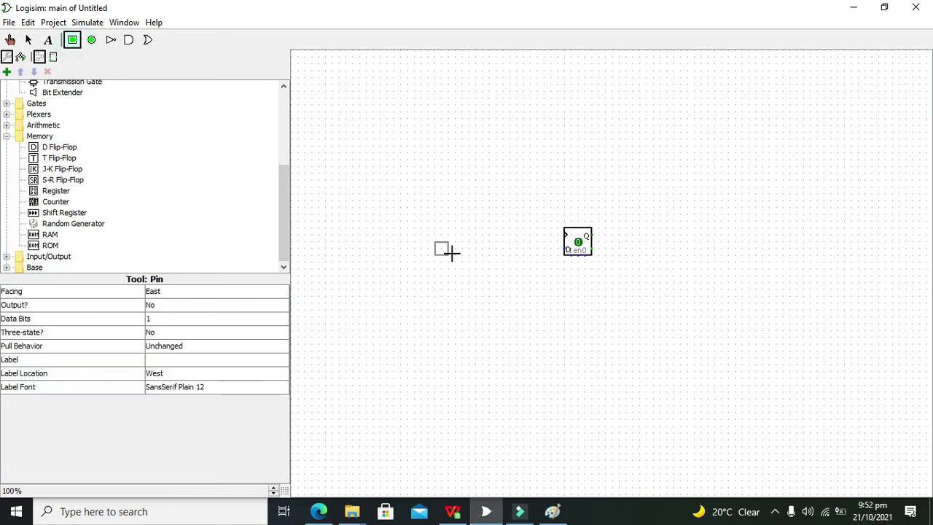
left_click(443, 221)
left_click_drag(468, 220, 566, 242)
left_click(72, 40)
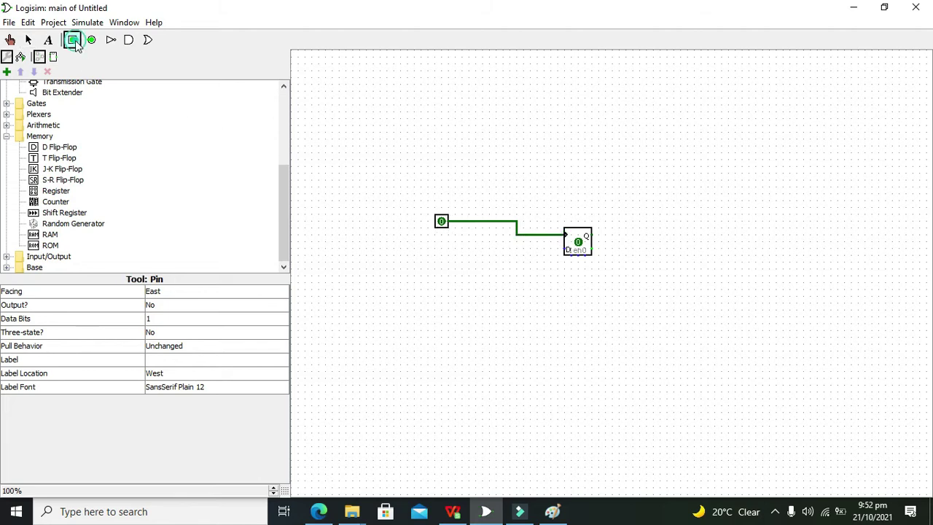
left_click(443, 255)
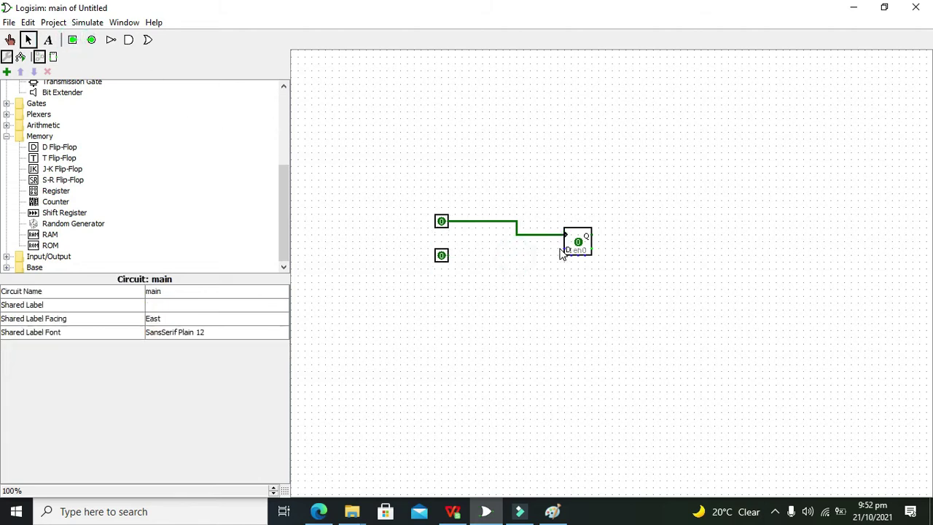
left_click_drag(562, 251, 447, 255)
left_click(346, 221)
- Add two output pins right of the flip-flop, wired to its Q and Q' outputs
left_click(91, 39)
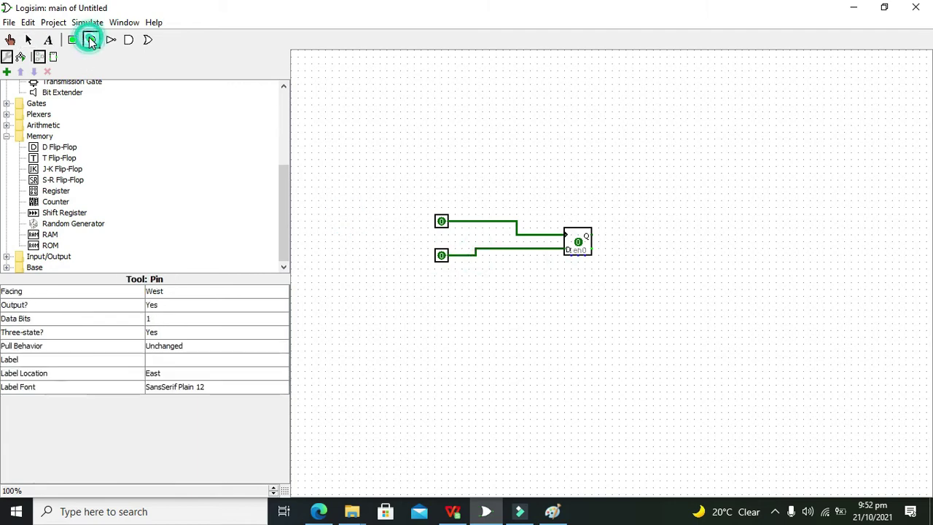
left_click(688, 213)
left_click_drag(690, 213, 594, 240)
left_click(702, 246)
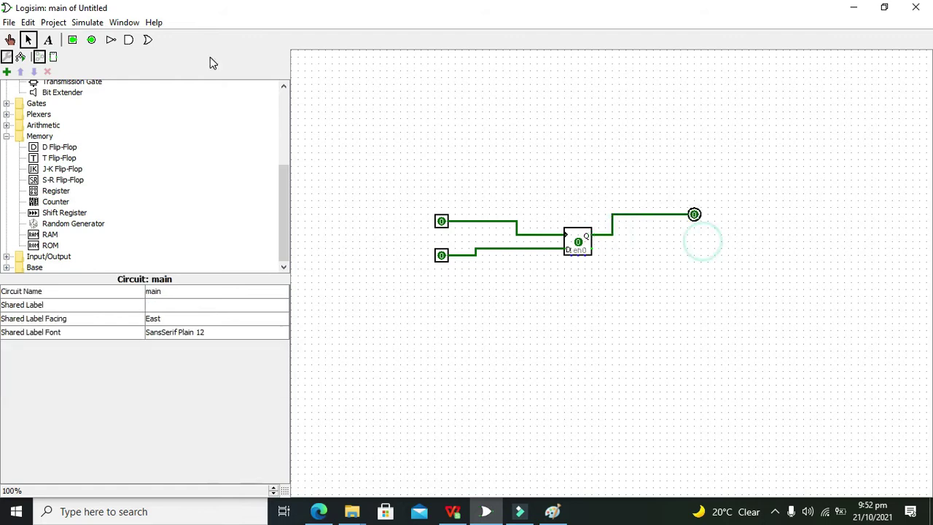
left_click(91, 40)
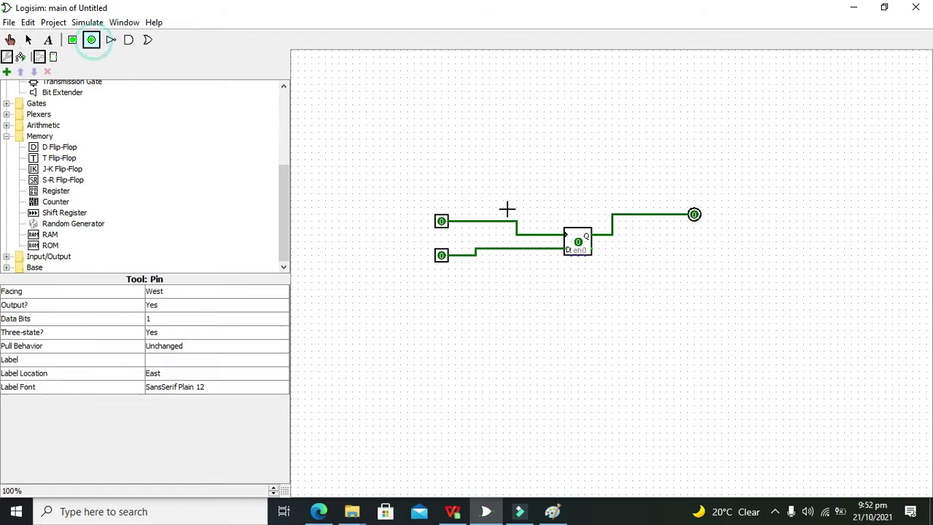
left_click(698, 260)
left_click_drag(693, 262, 591, 250)
left_click(609, 274)
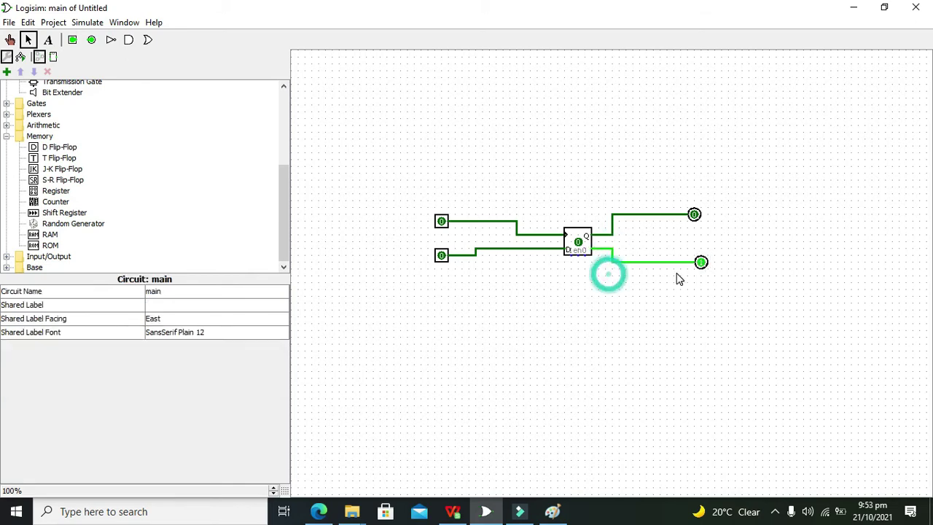
left_click_drag(689, 242, 694, 261)
left_click(726, 261)
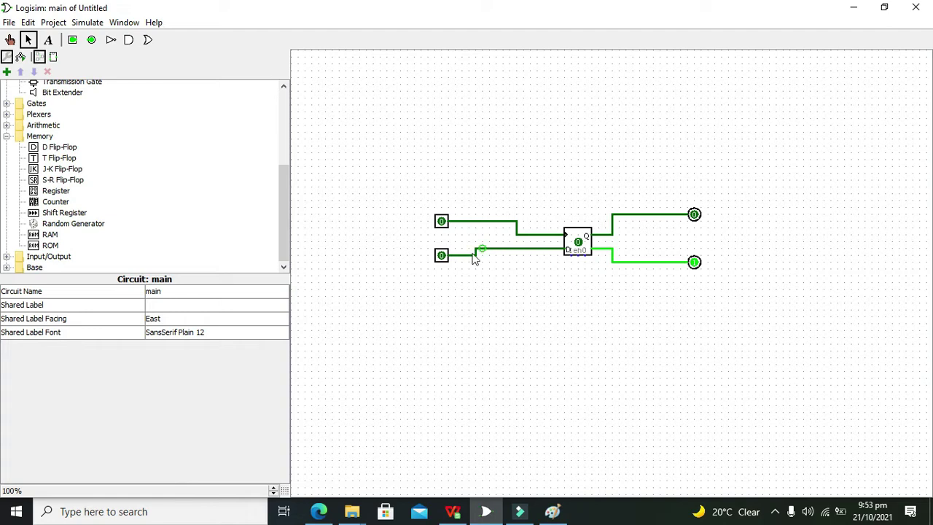
- Deselect the lower input pin and switch to the Poke (hand) tool
left_click(442, 256)
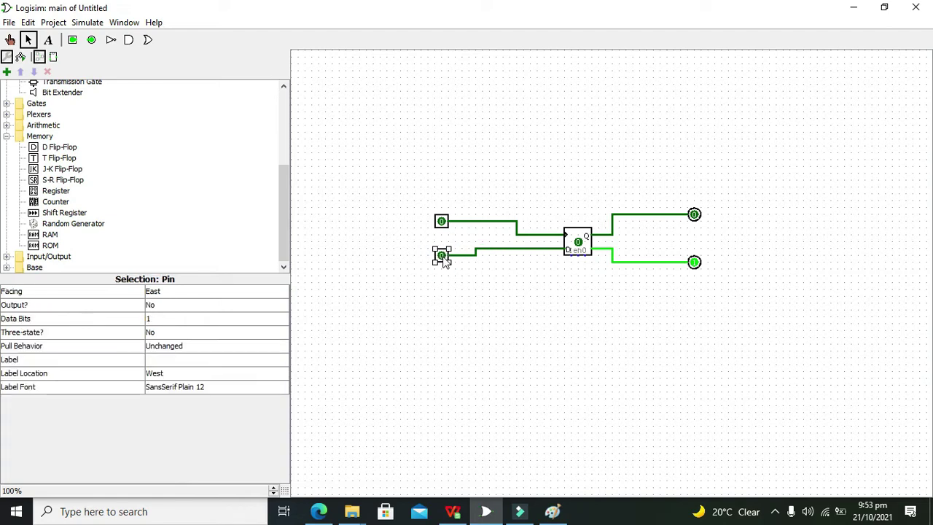
left_click(467, 274)
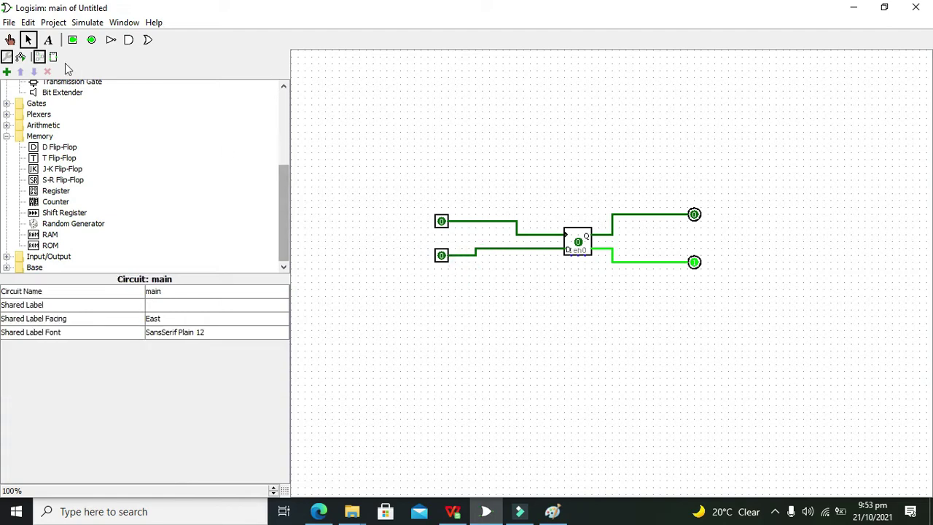
left_click(10, 39)
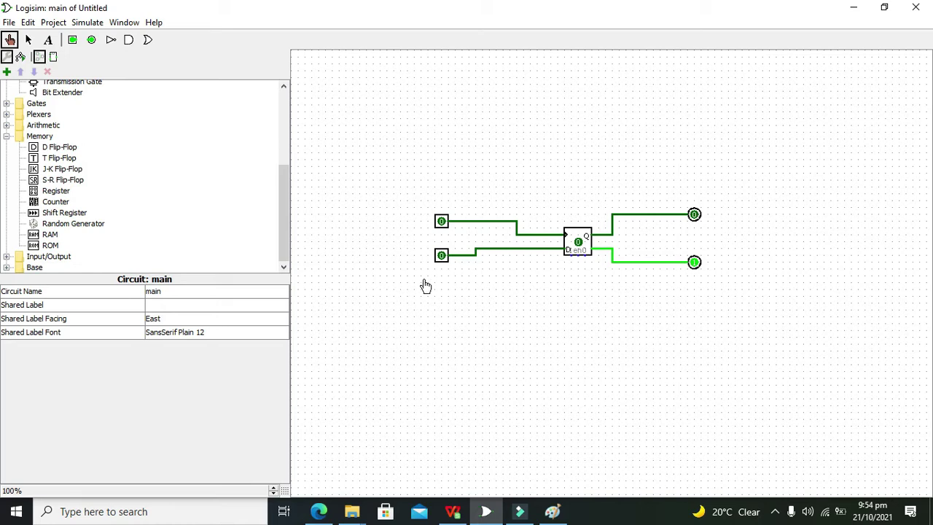
- Set D to 1 and pulse the clock high then low, storing 1 in the flip-flop
left_click(442, 259)
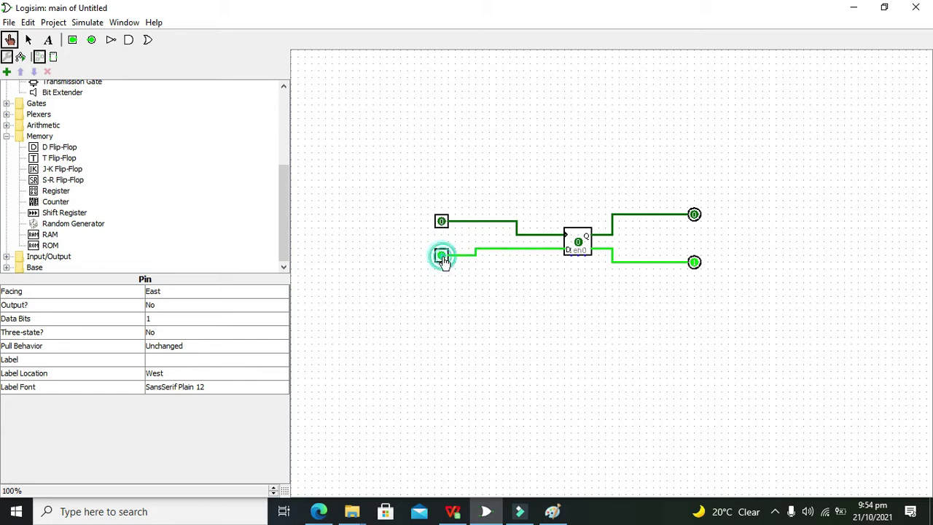
left_click(442, 223)
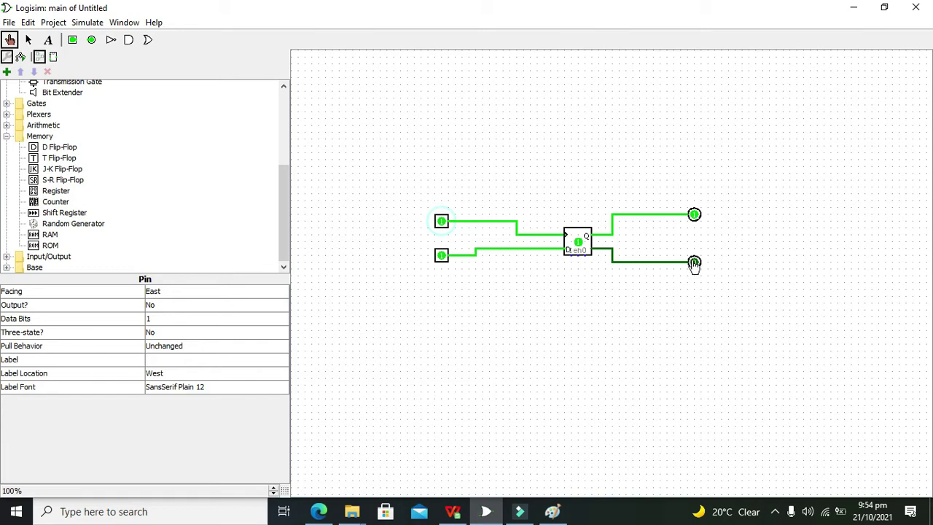
left_click(441, 222)
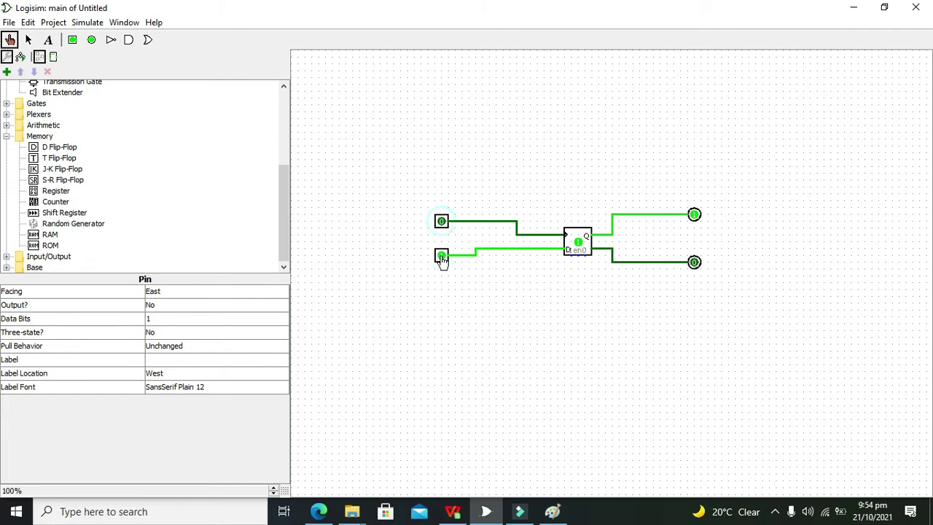
- Toggle the D input repeatedly, finishing with D at 0
left_click(441, 257)
double_click(441, 257)
double_click(442, 256)
left_click(442, 258)
left_click(442, 257)
double_click(441, 258)
left_click(441, 257)
right_click(441, 257)
left_click(442, 258)
left_click(441, 257)
left_click(442, 257)
left_click(442, 257)
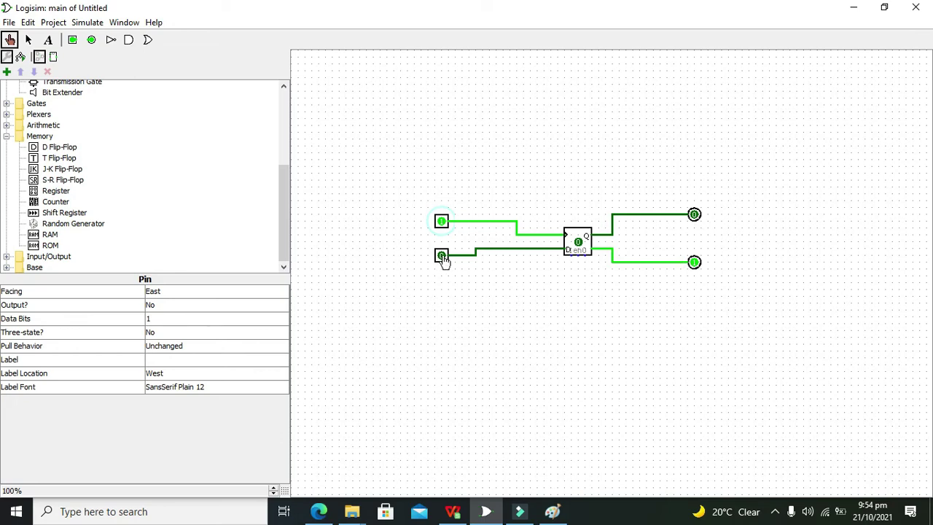
- Drop the clock to 0 and toggle D rapidly, leaving D at 1
left_click(440, 222)
left_click(441, 256)
left_click(442, 257)
left_click(441, 257)
left_click(442, 256)
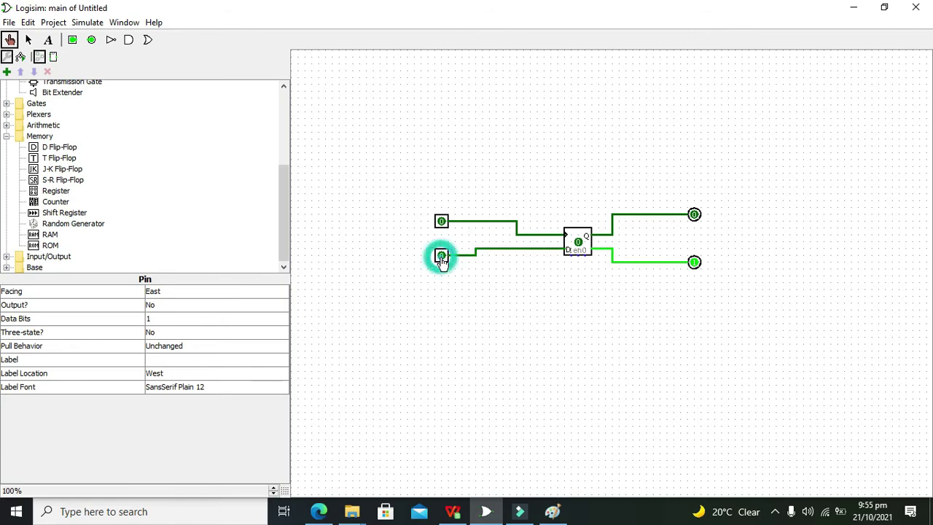
left_click(442, 256)
left_click(441, 256)
left_click(442, 257)
left_click(441, 257)
left_click(441, 256)
left_click(442, 257)
left_click(441, 257)
left_click(442, 256)
left_click(441, 256)
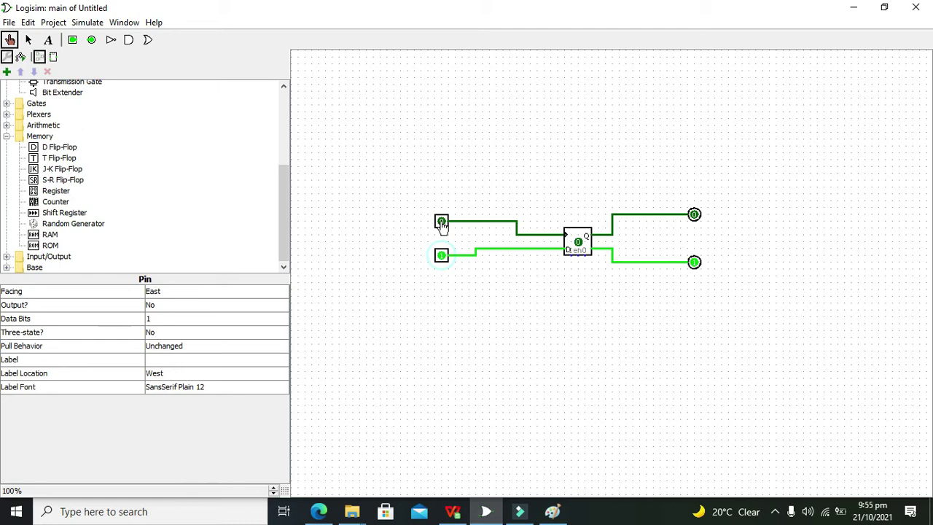
- Pulse the clock to latch D=1 into Q, then set D to 0
left_click(442, 222)
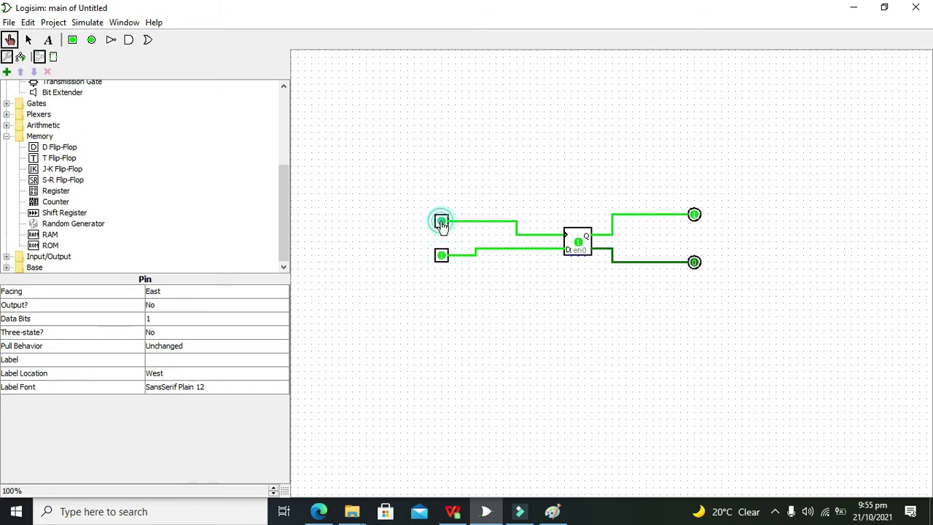
left_click(441, 223)
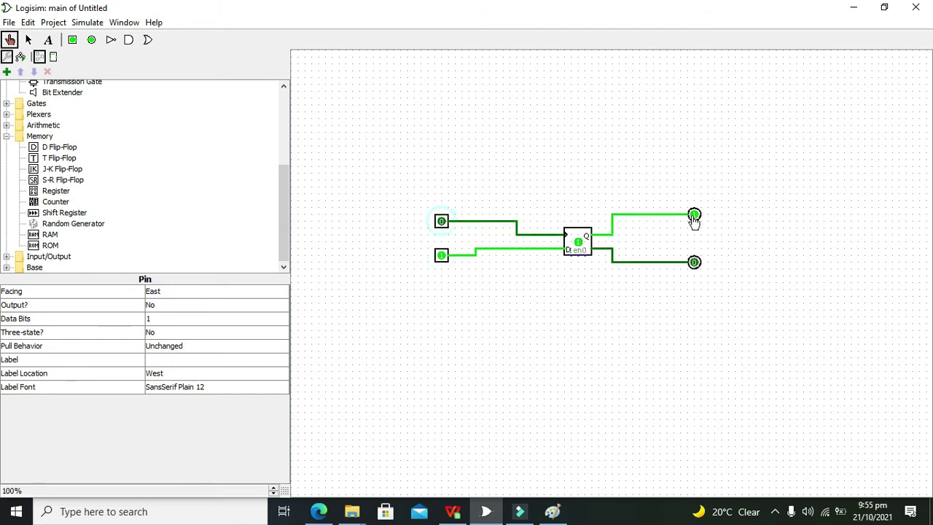
left_click(440, 256)
- Toggle the clock repeatedly to store D=0, leaving Q at 0 and Q' at 1
left_click(440, 223)
left_click(441, 223)
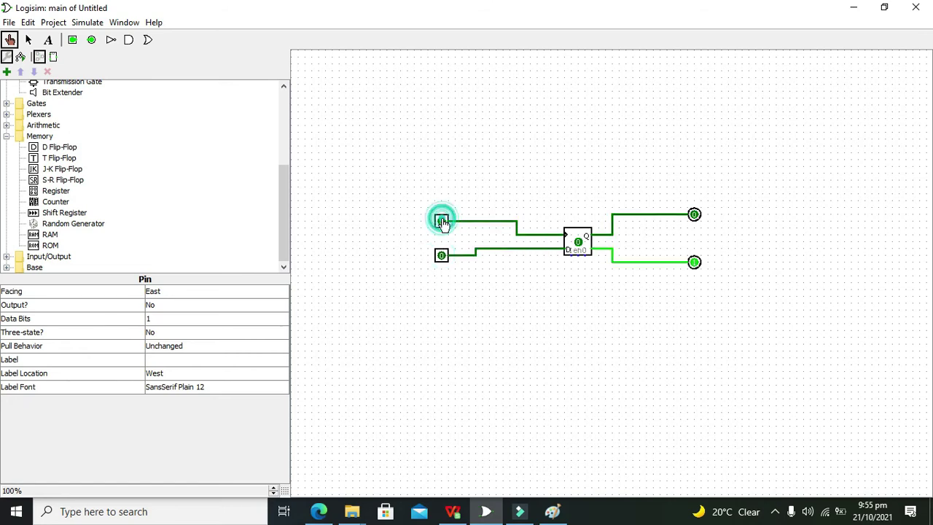
left_click(442, 223)
left_click(443, 223)
left_click(442, 223)
left_click(442, 223)
left_click(442, 223)
left_click(442, 223)
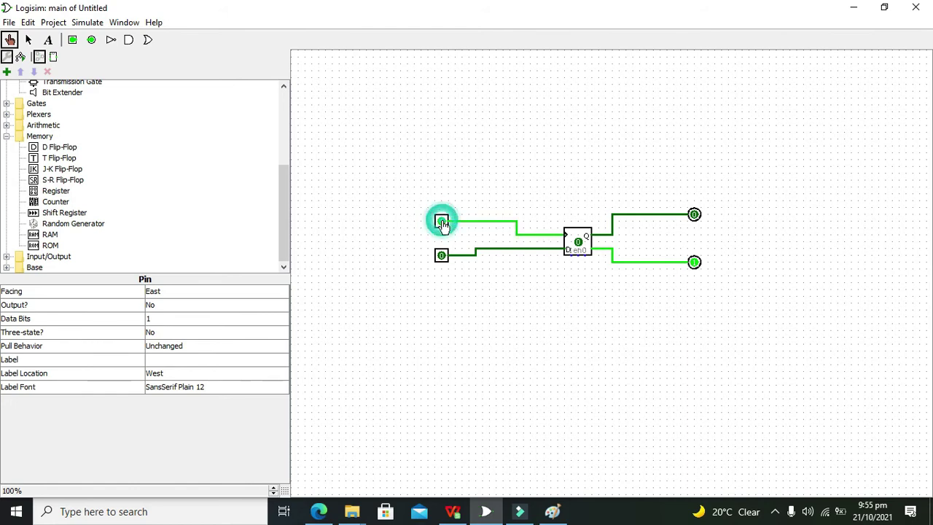
left_click(442, 223)
left_click(443, 223)
left_click(442, 223)
left_click(442, 223)
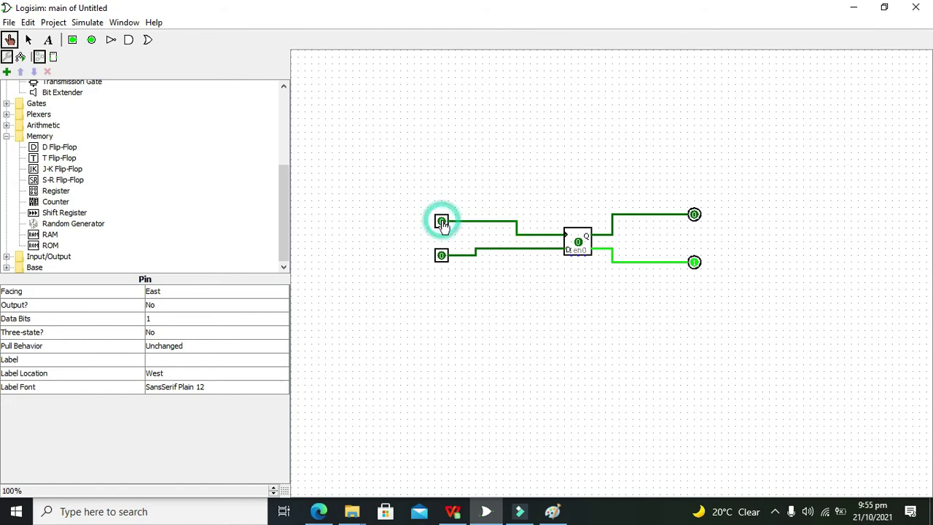
left_click(442, 223)
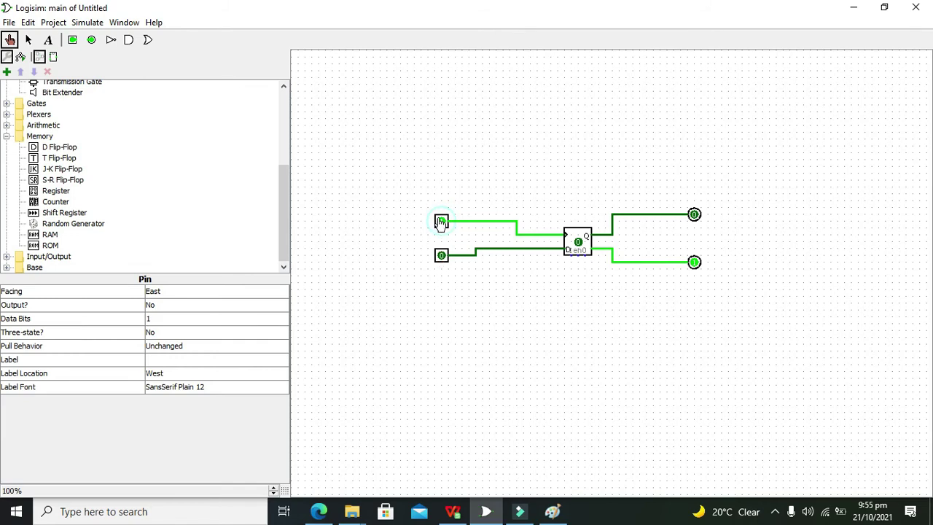